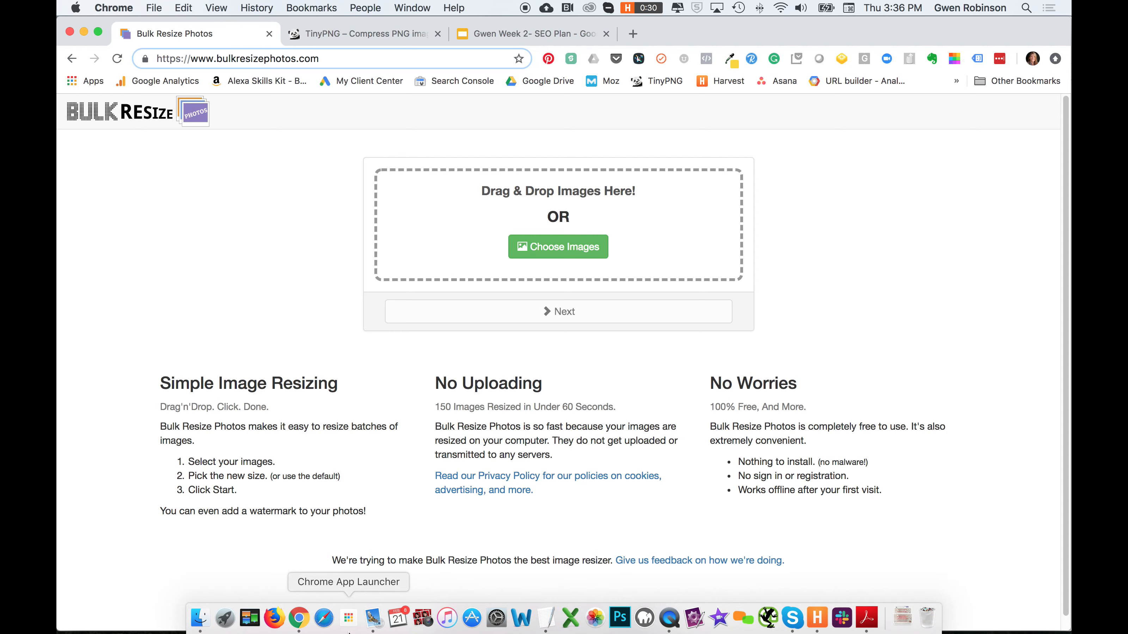
# Load the three bigstock JPG images from the free folder into Bulk Resize Photos.
pyautogui.click(200, 619)
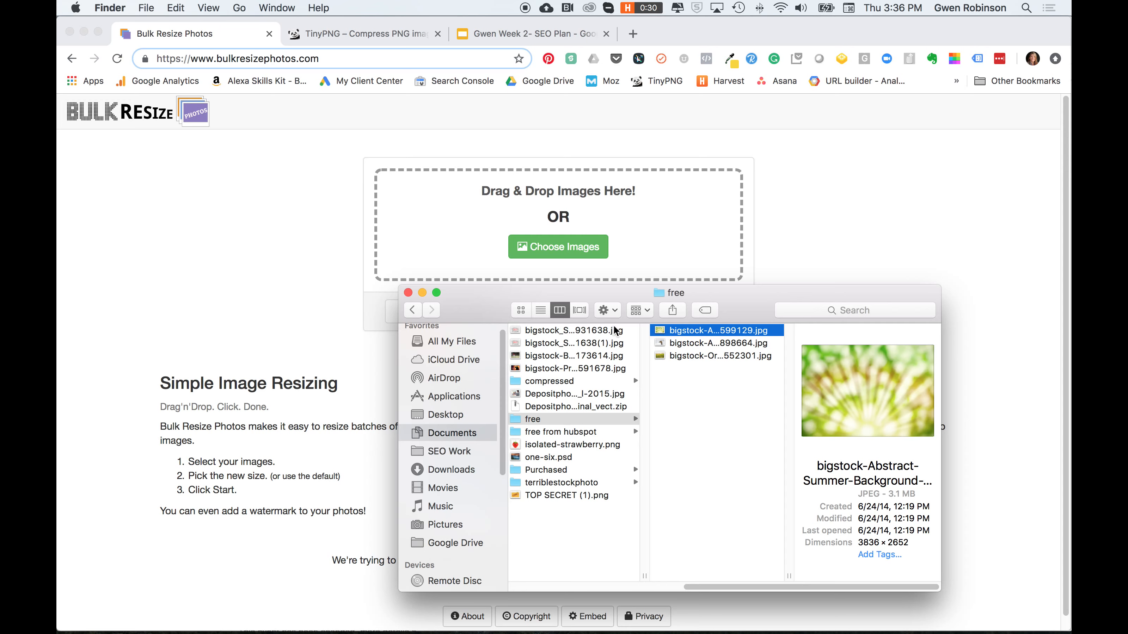
pyautogui.keyDown('shift'); pyautogui.click(682, 358); pyautogui.keyUp('shift')
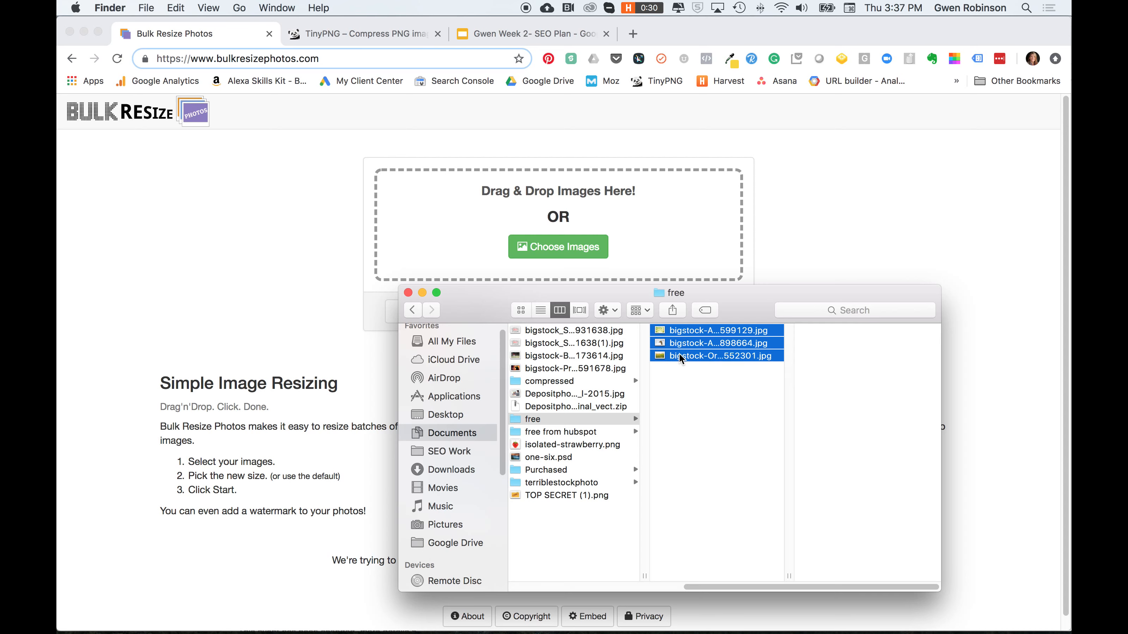
pyautogui.moveTo(687, 346); pyautogui.dragTo(489, 213)
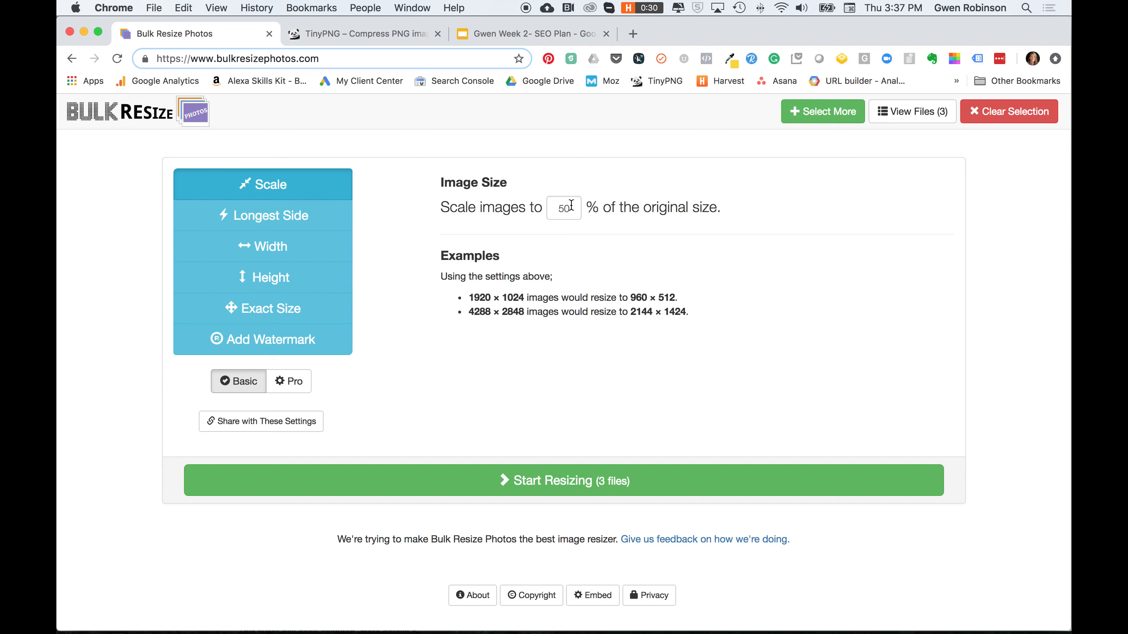
# Scale the loaded images to 30% of their original size and run the resize.
pyautogui.moveTo(572, 208); pyautogui.dragTo(557, 213)
pyautogui.write('30')
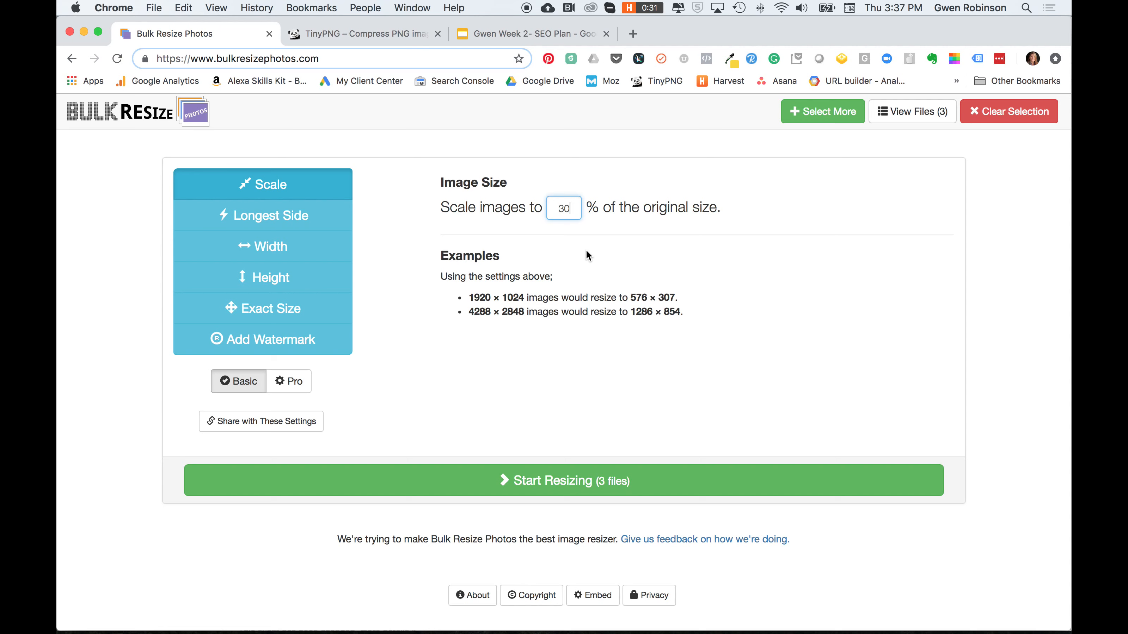
pyautogui.click(549, 482)
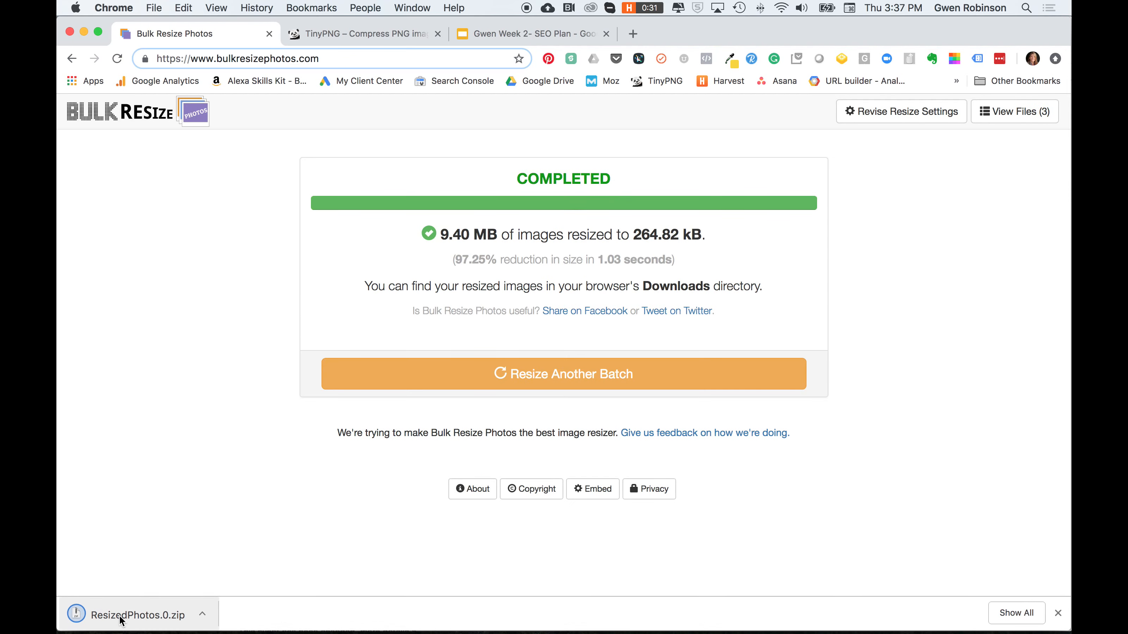
# Move the downloaded ResizedPhotos.0.zip from Downloads into the free folder and extract it there.
pyautogui.click(202, 611)
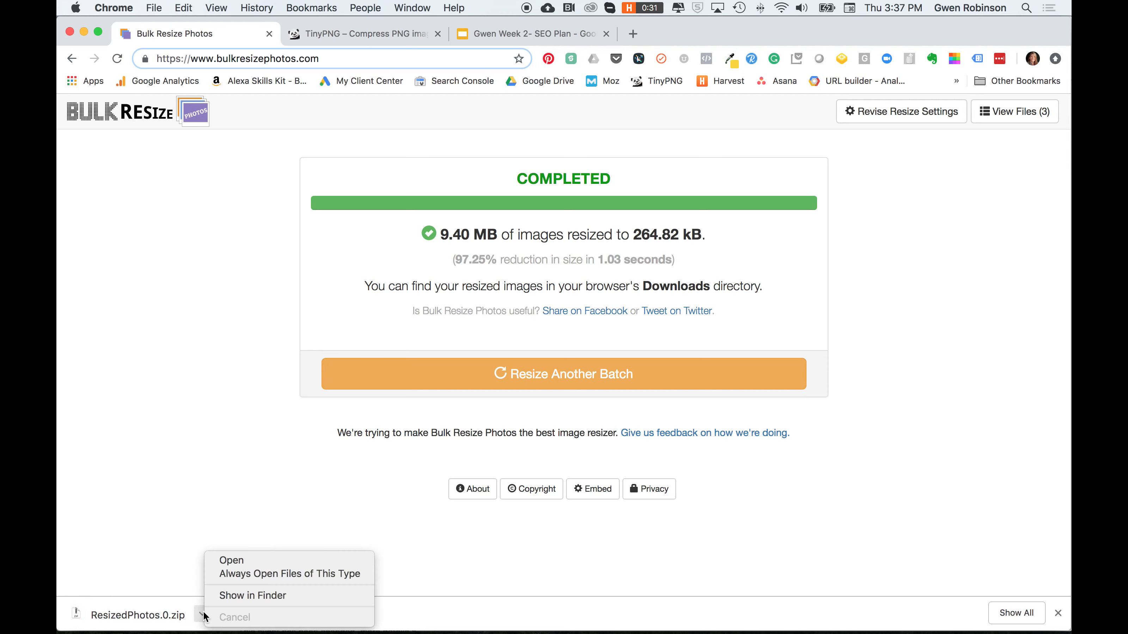
pyautogui.click(227, 597)
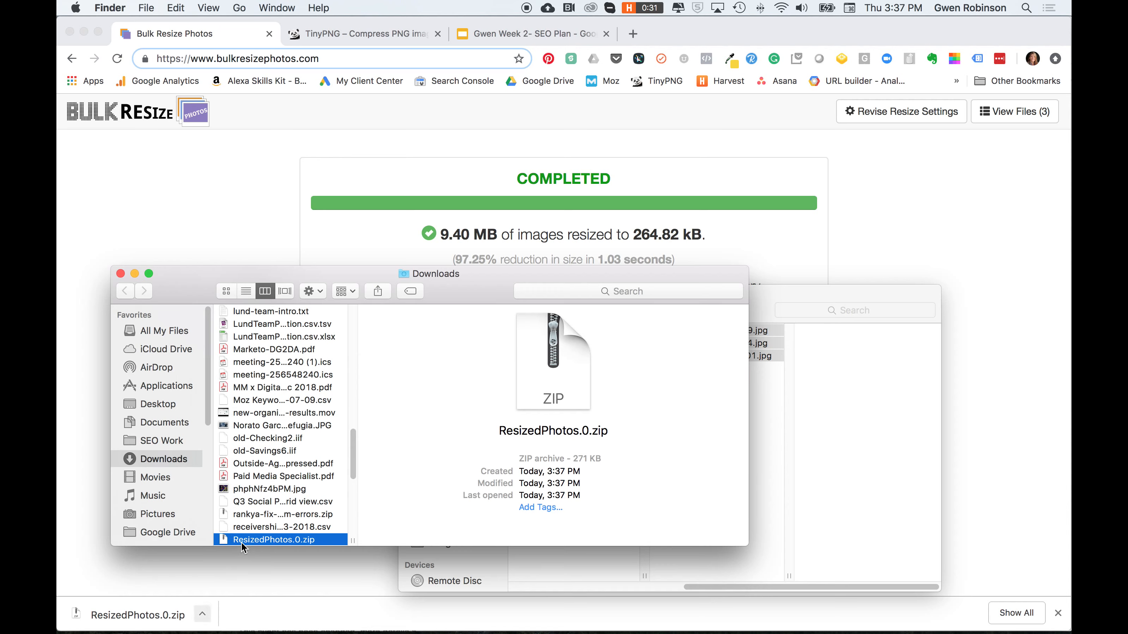
pyautogui.moveTo(243, 547); pyautogui.dragTo(761, 469)
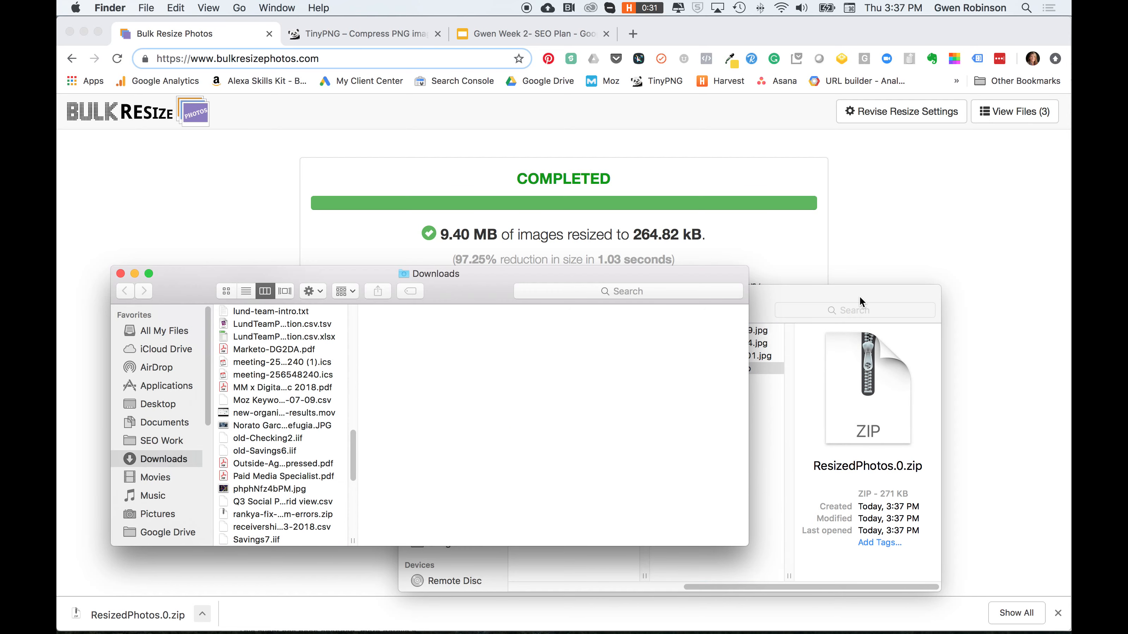
pyautogui.click(791, 297)
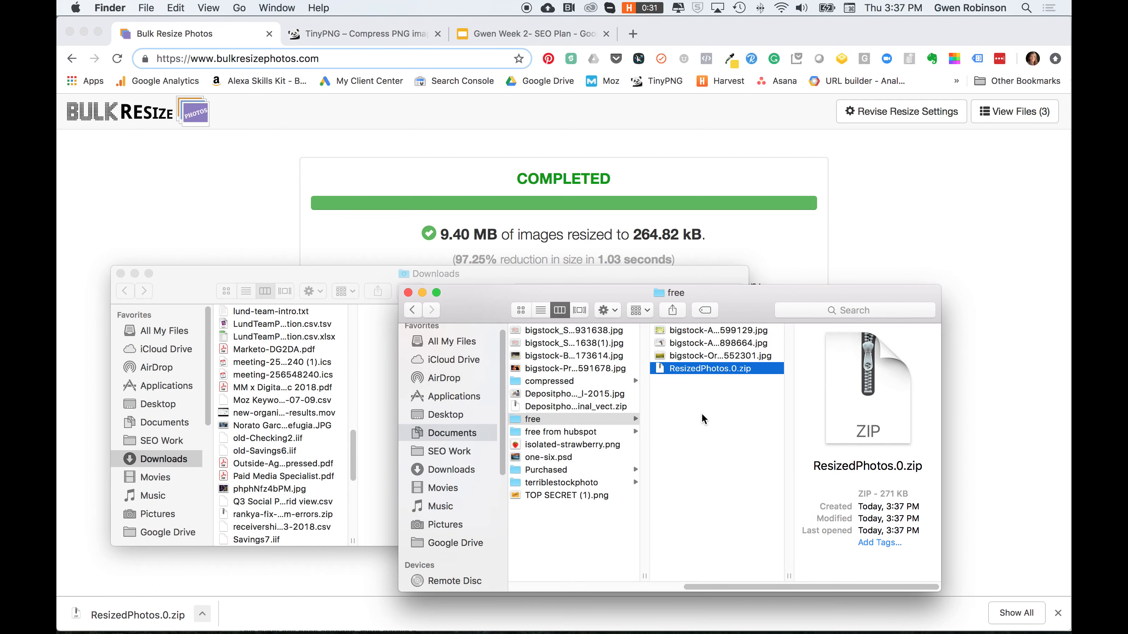
pyautogui.doubleClick(685, 373)
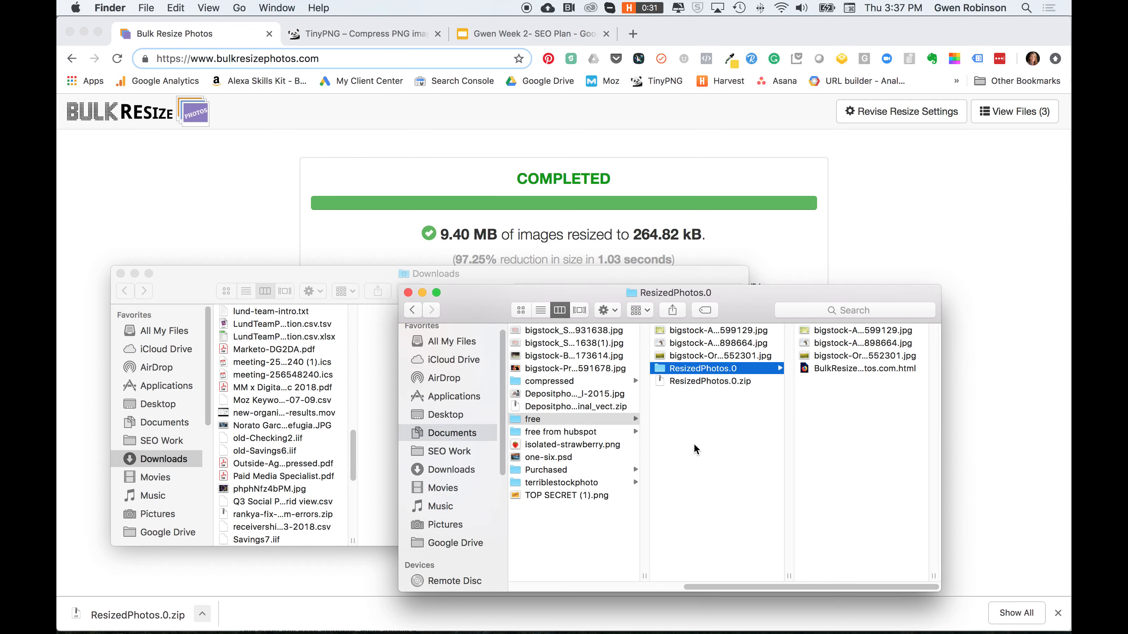
# Check the file sizes of the resized images in ResizedPhotos.0 and compare the abstract summer background with its original.
pyautogui.click(832, 357)
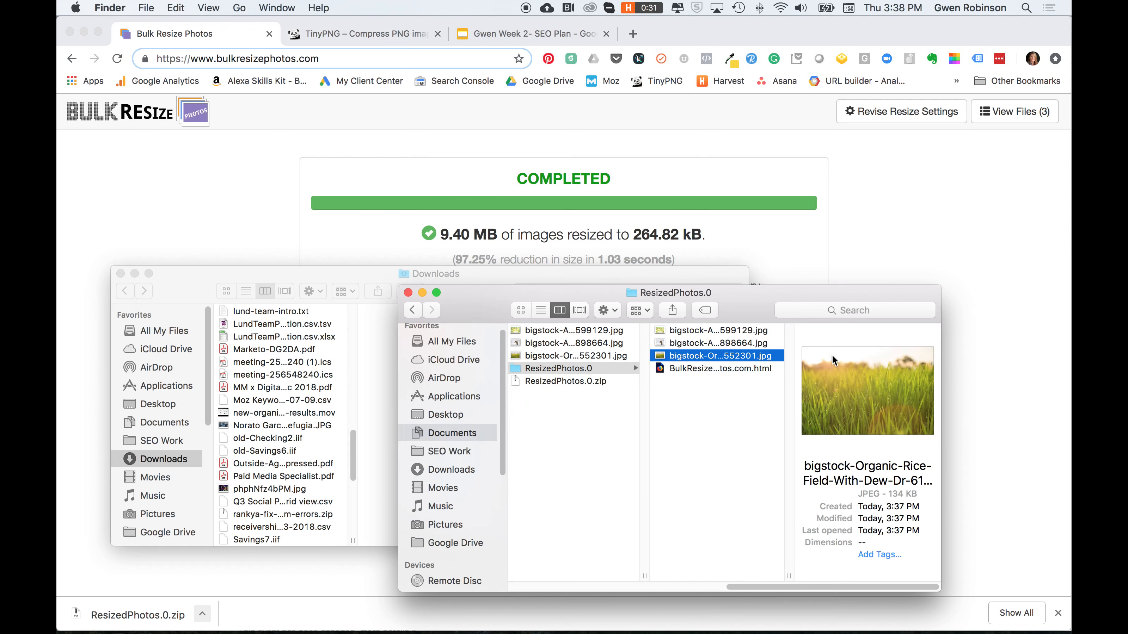
pyautogui.click(709, 344)
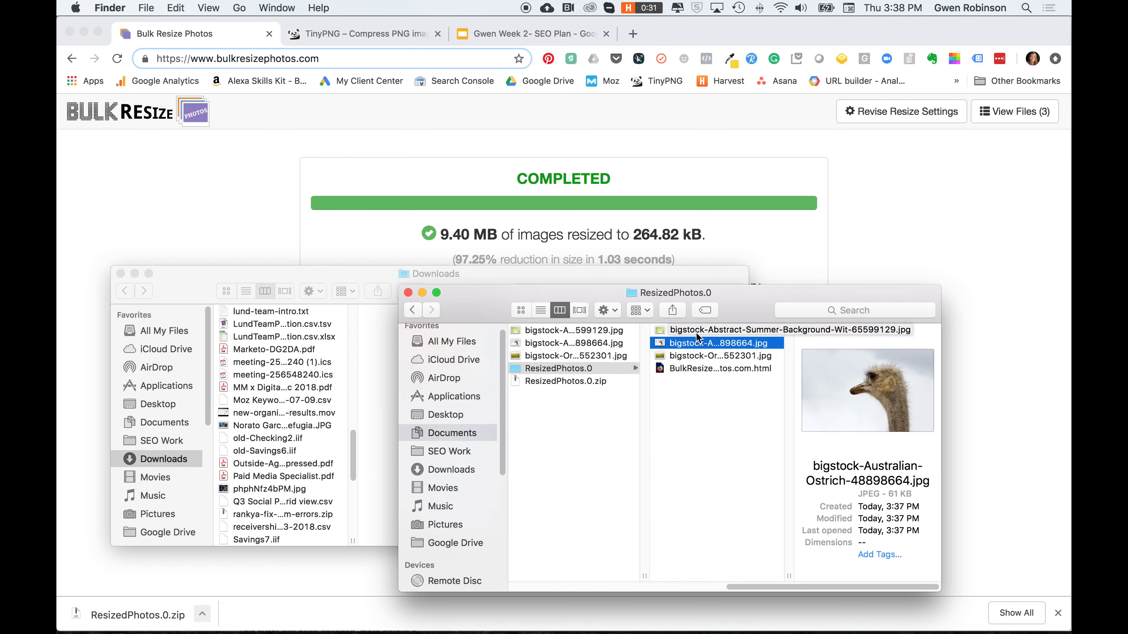
pyautogui.click(697, 331)
pyautogui.press('Return')
pyautogui.press('Escape')
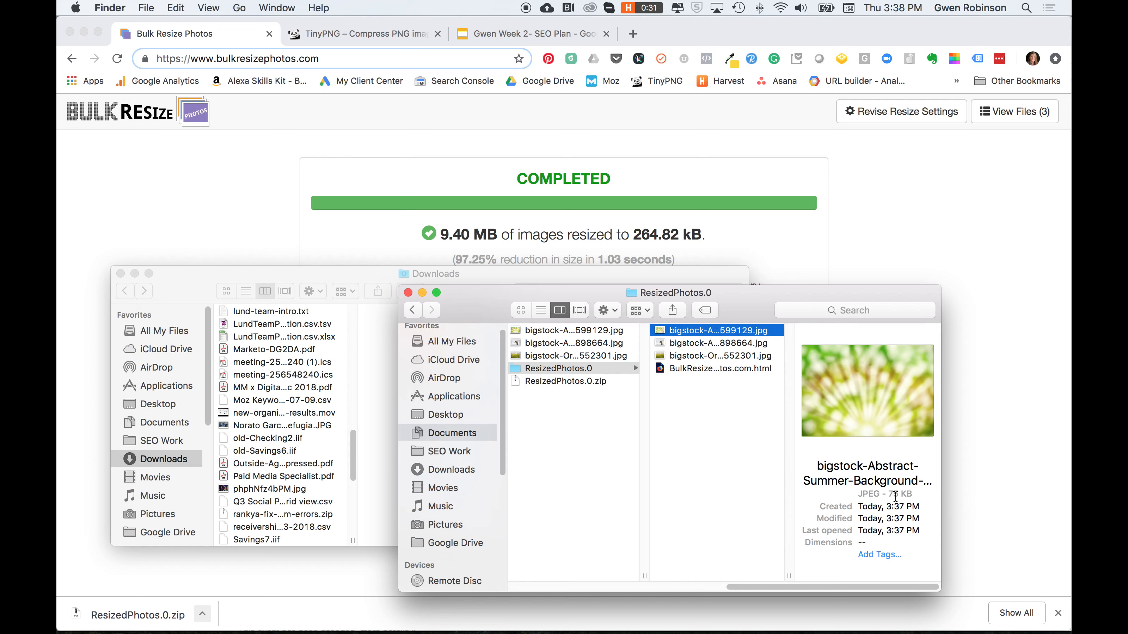
pyautogui.click(601, 332)
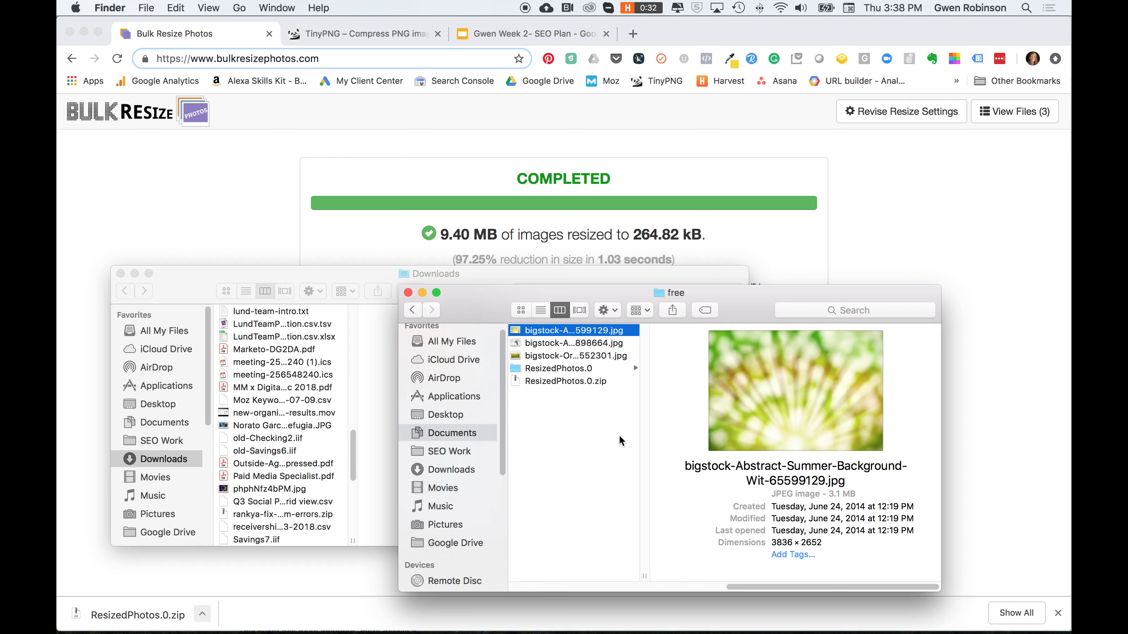
pyautogui.click(582, 368)
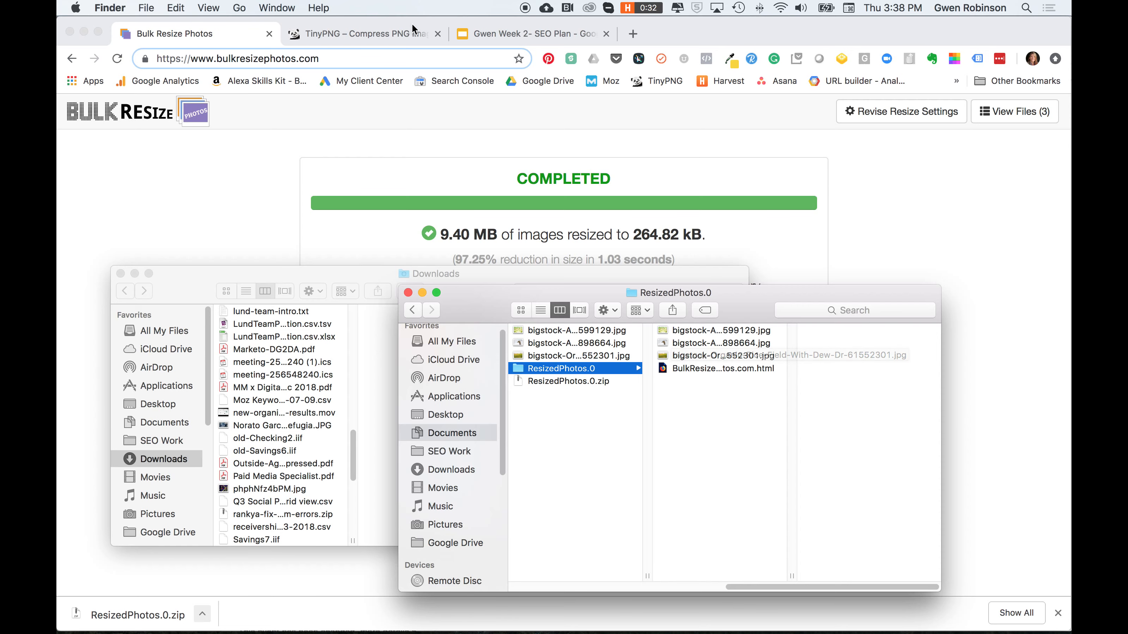
# Switch to TinyPNG and upload the three resized JPG images from the ResizedPhotos.0 folder for compression.
pyautogui.click(345, 31)
pyautogui.click(345, 31)
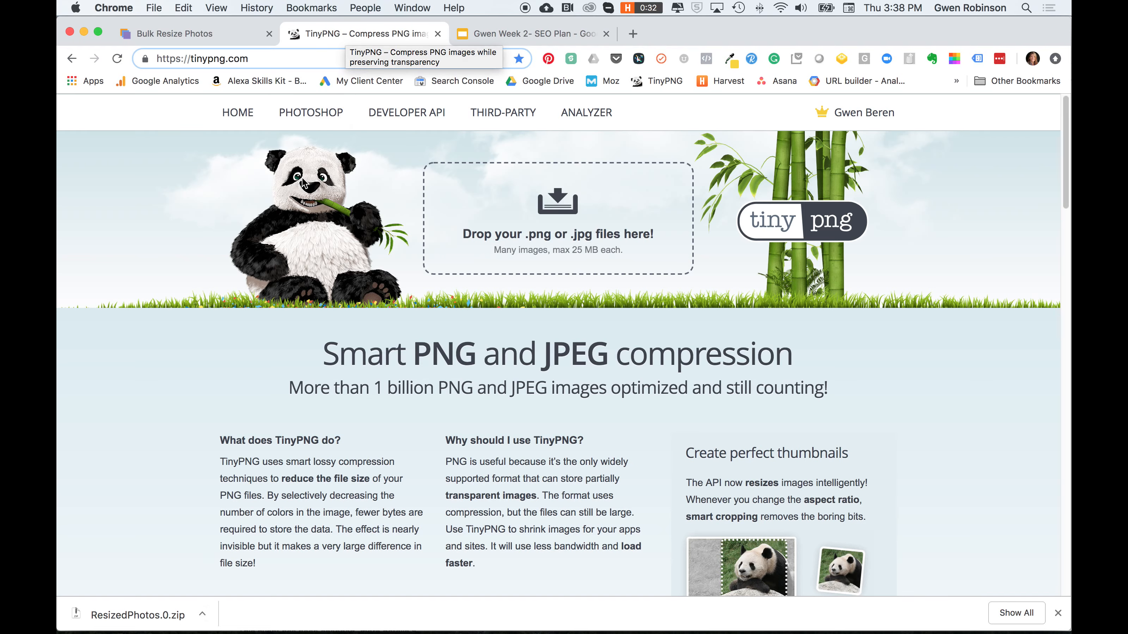
pyautogui.moveTo(275, 631)
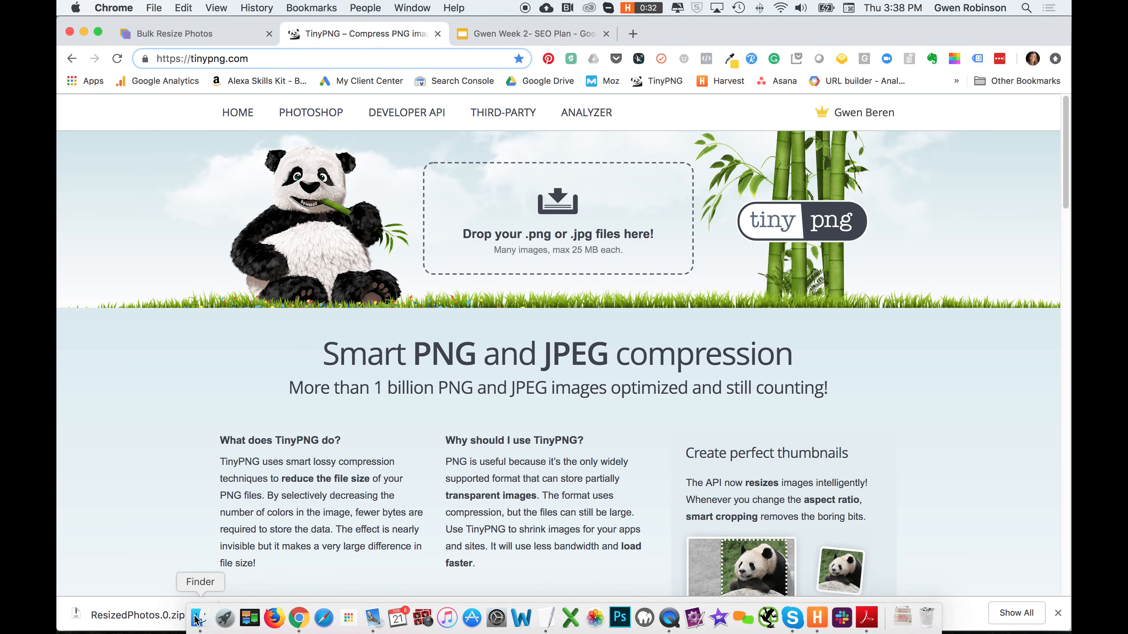
pyautogui.click(199, 620)
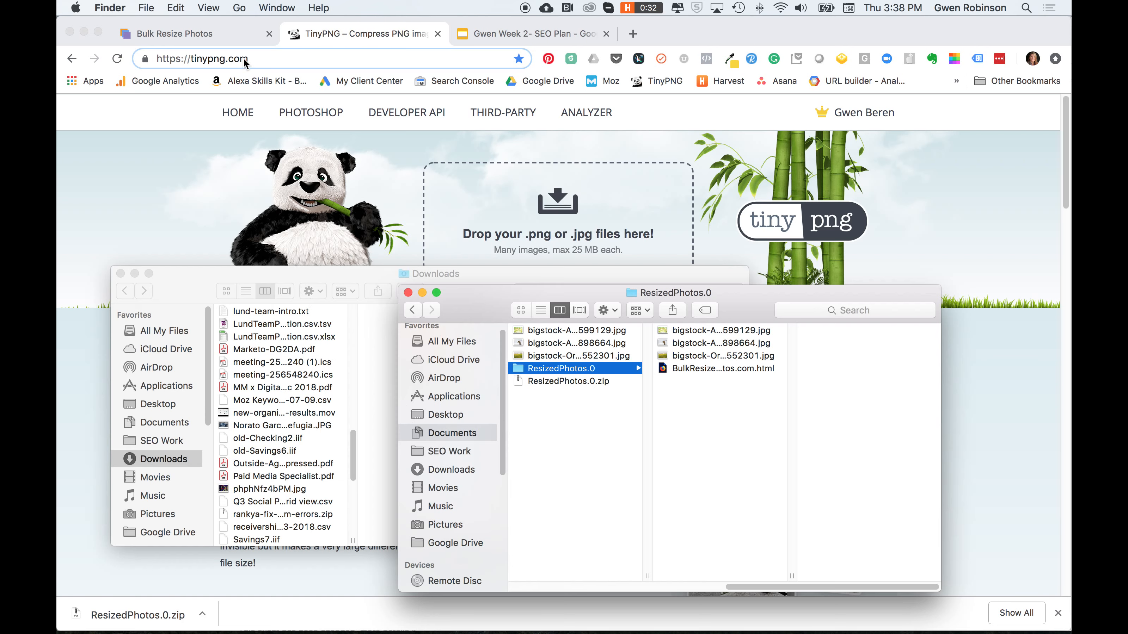
pyautogui.click(682, 333)
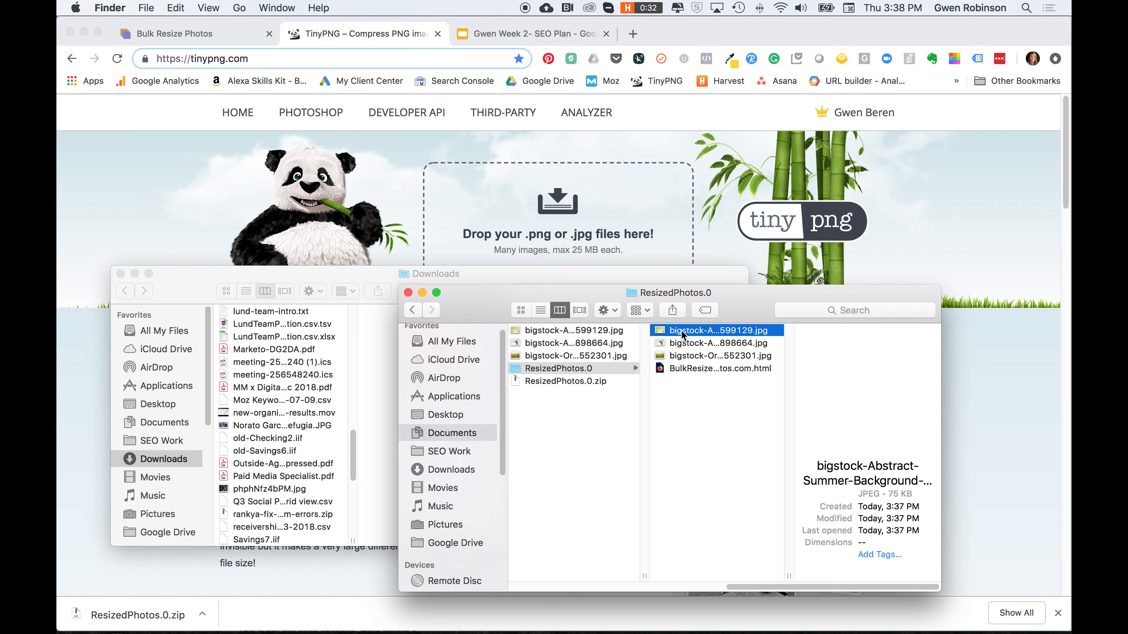
pyautogui.keyDown('shift'); pyautogui.click(675, 358); pyautogui.keyUp('shift')
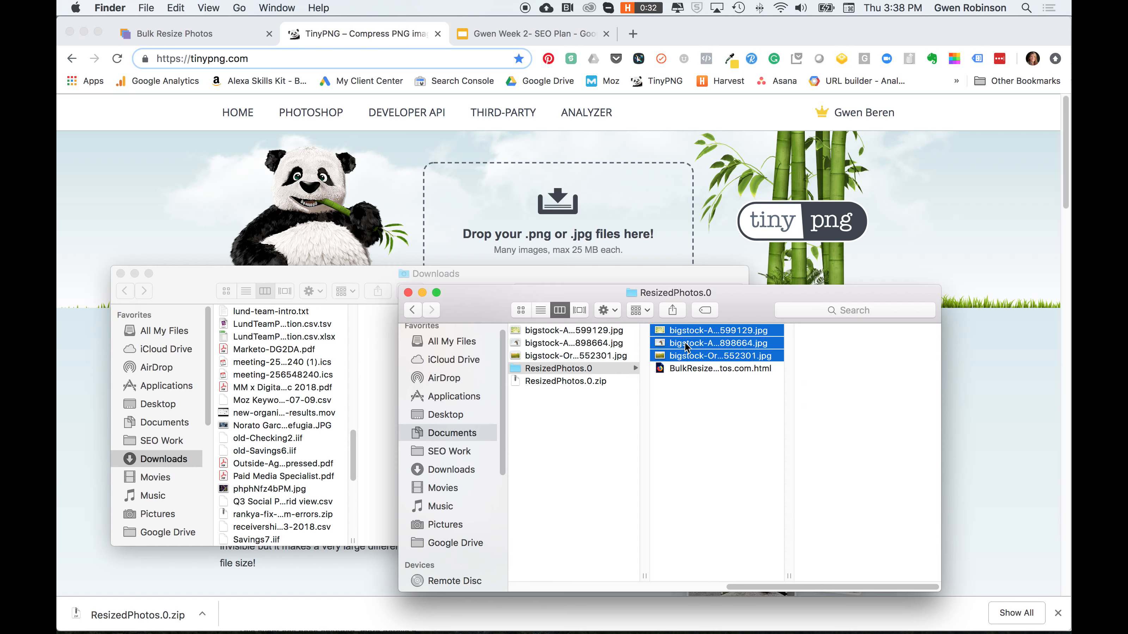
pyautogui.moveTo(689, 349); pyautogui.dragTo(536, 215)
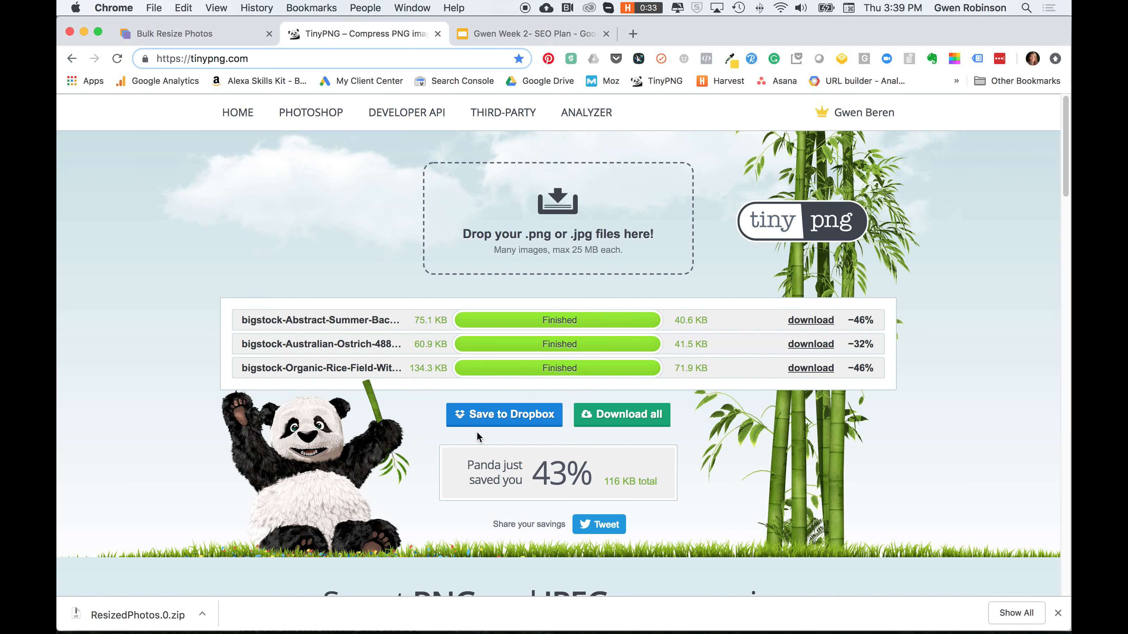
# Review TinyPNG's original-versus-shrunk image comparison and download all the compressed images together.
pyautogui.scroll(-6, 475, 465)
pyautogui.scroll(-3, 474, 464)
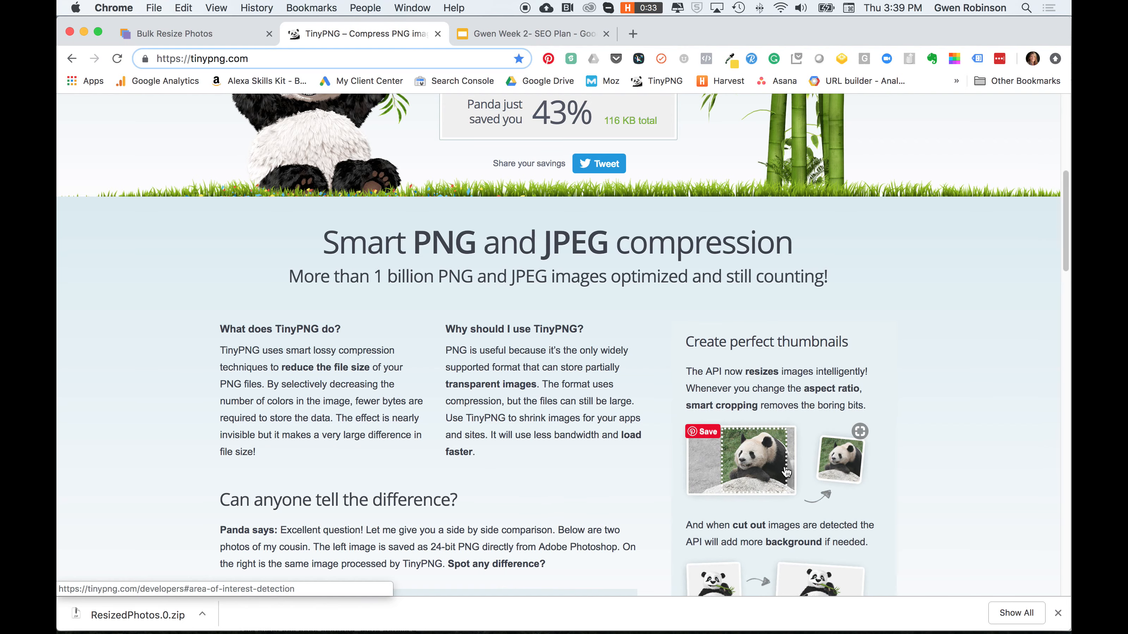
pyautogui.scroll(-1, 865, 469)
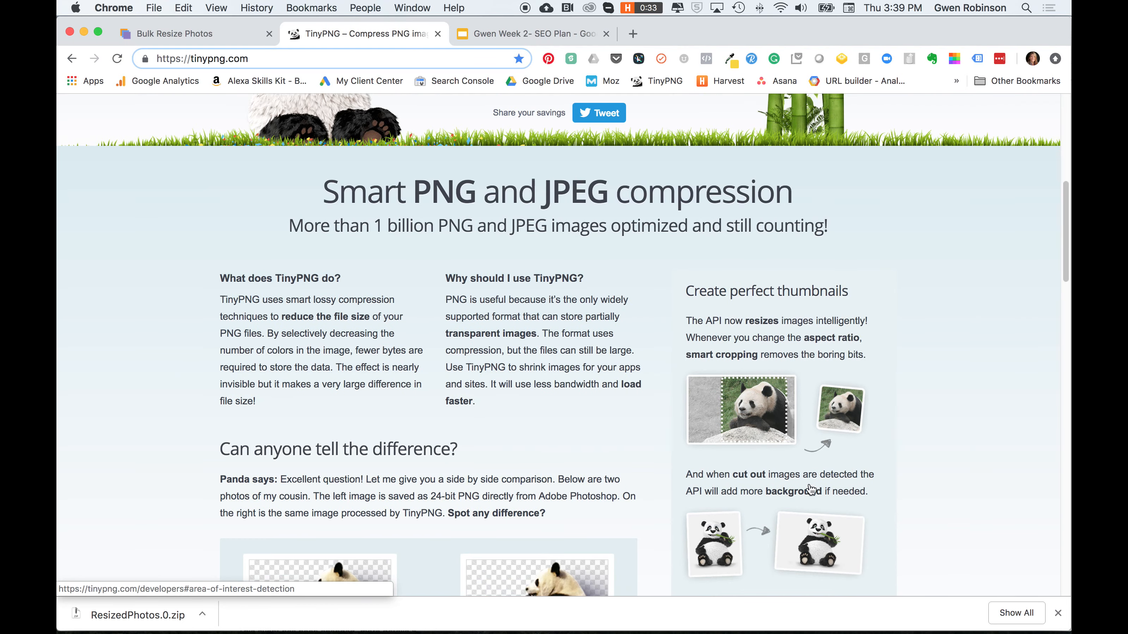
pyautogui.scroll(-2, 823, 549)
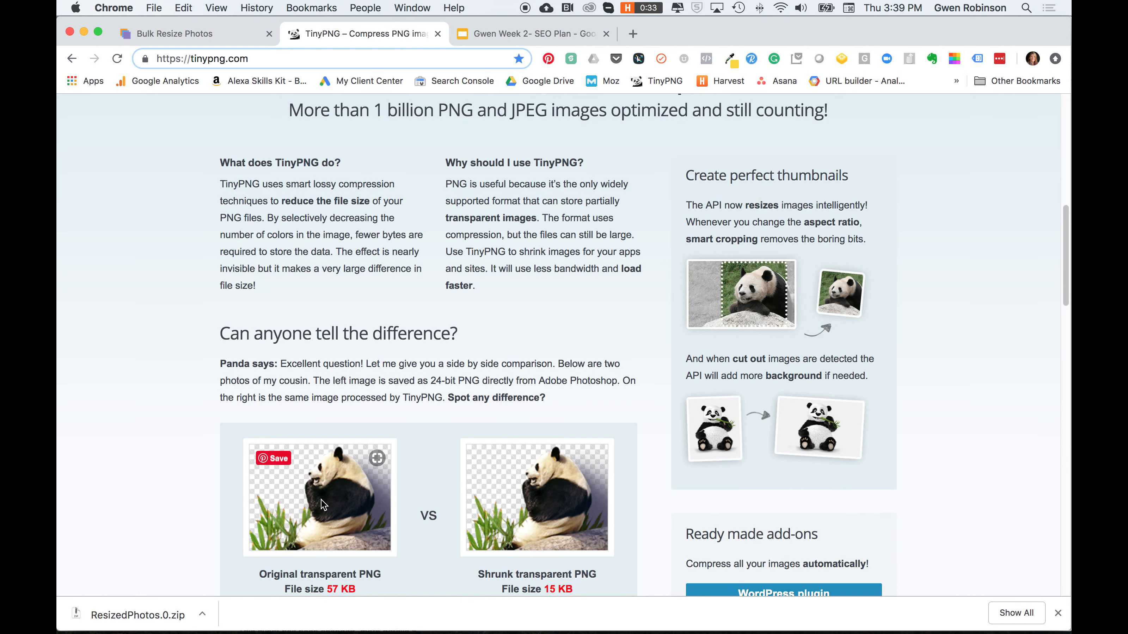
pyautogui.scroll(9, 323, 504)
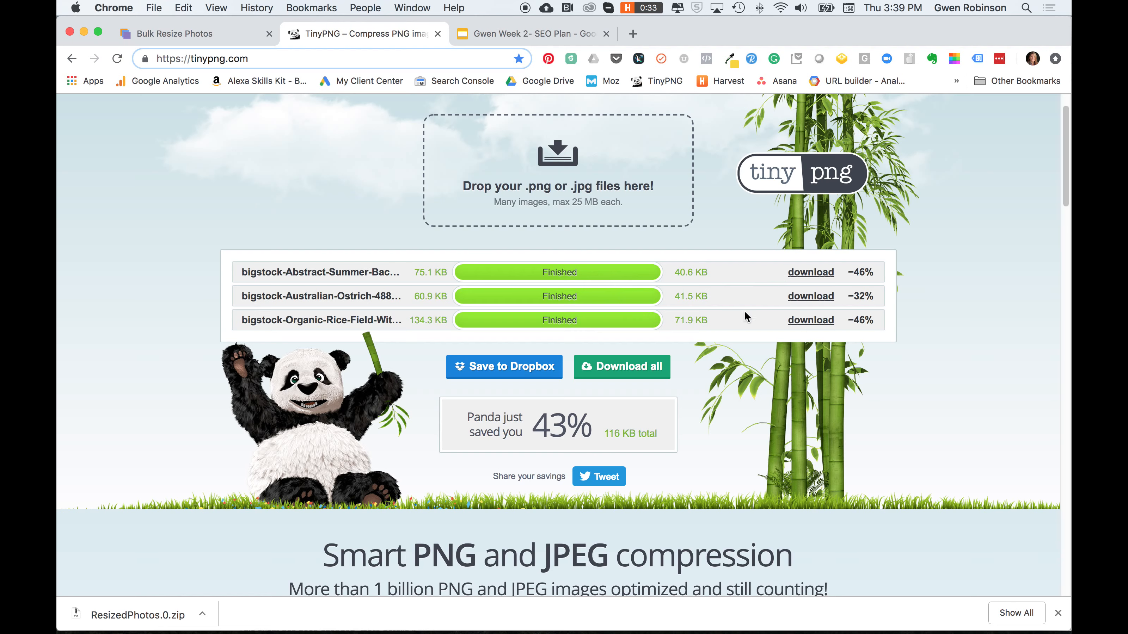
pyautogui.click(658, 367)
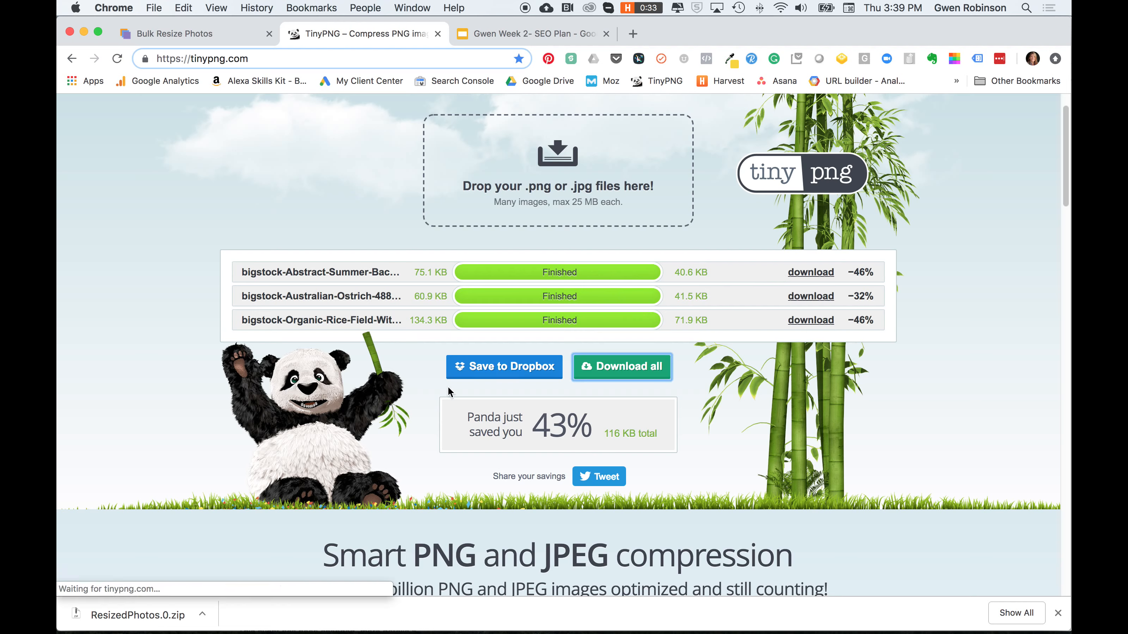
# Move the downloaded tinified.zip from Downloads into the ResizedPhotos.0 folder and extract it there.
pyautogui.click(202, 616)
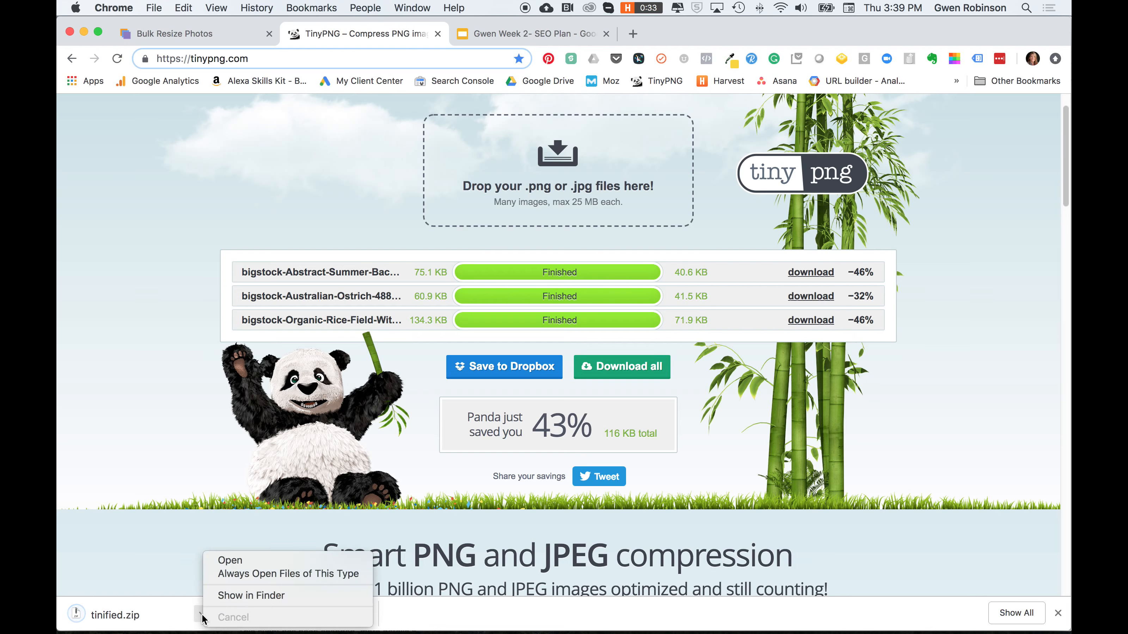
pyautogui.click(230, 594)
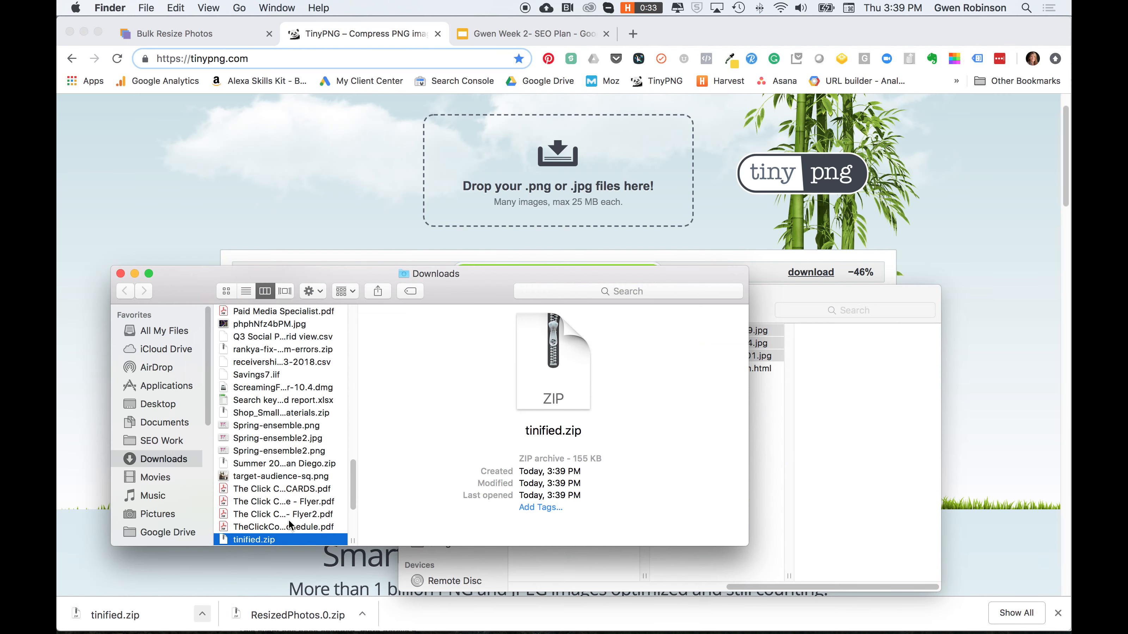
pyautogui.moveTo(241, 546); pyautogui.dragTo(763, 451)
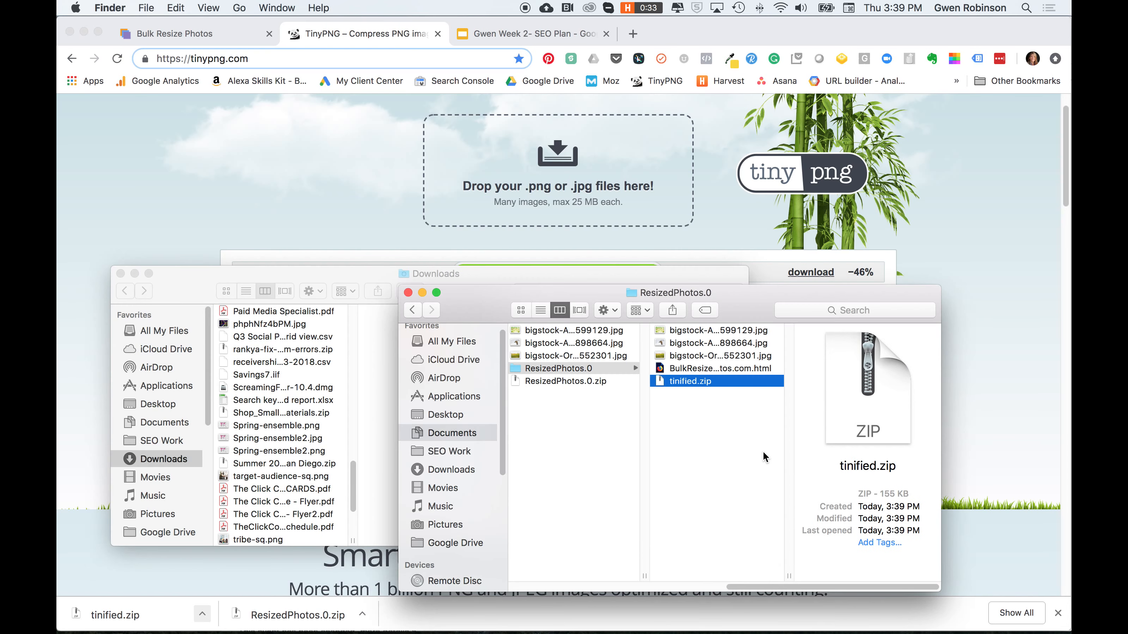
pyautogui.doubleClick(678, 381)
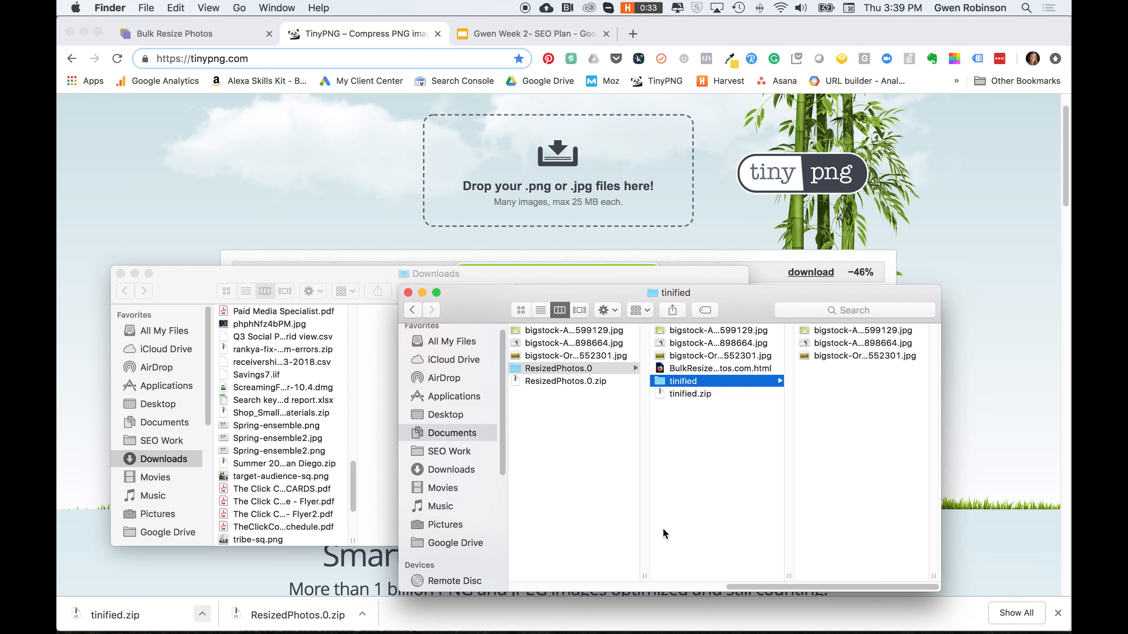
# Rename the compressed abstract summer background image in the tinified folder to summer-beach-blankets.jpg.
pyautogui.click(840, 331)
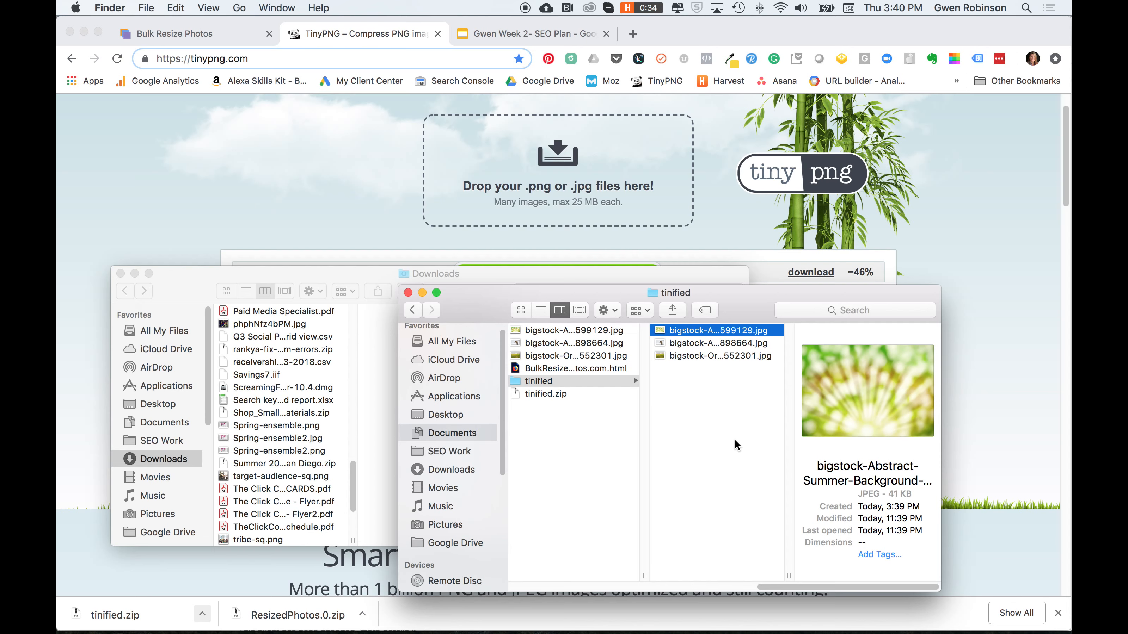
pyautogui.click(689, 343)
pyautogui.click(686, 332)
pyautogui.click(686, 330)
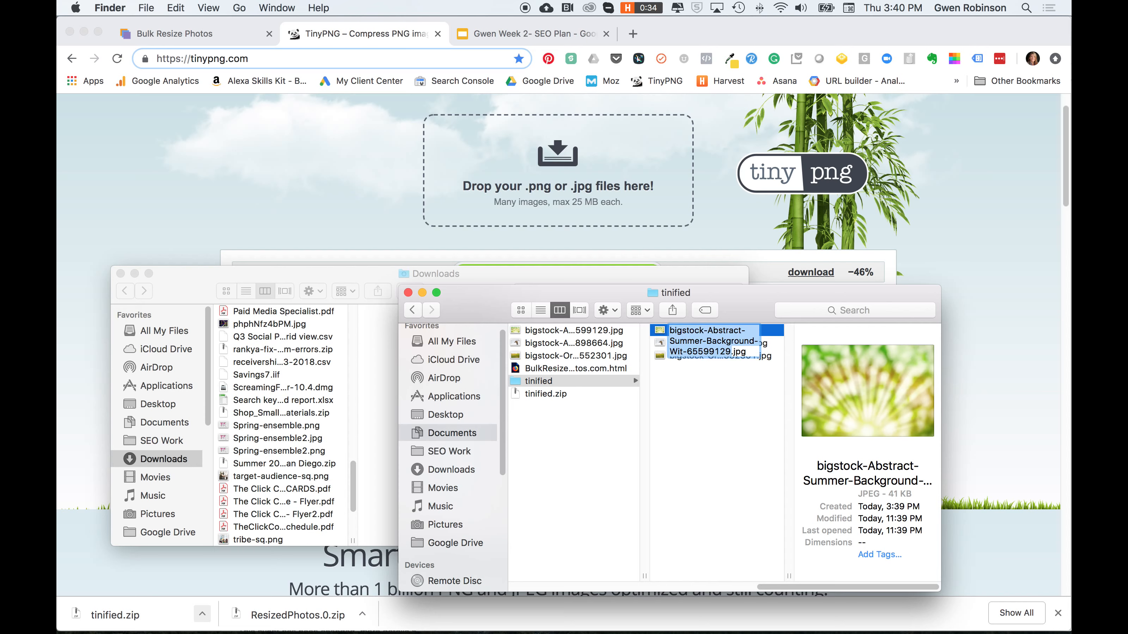
pyautogui.write('summer-b')
pyautogui.write('each-bla')
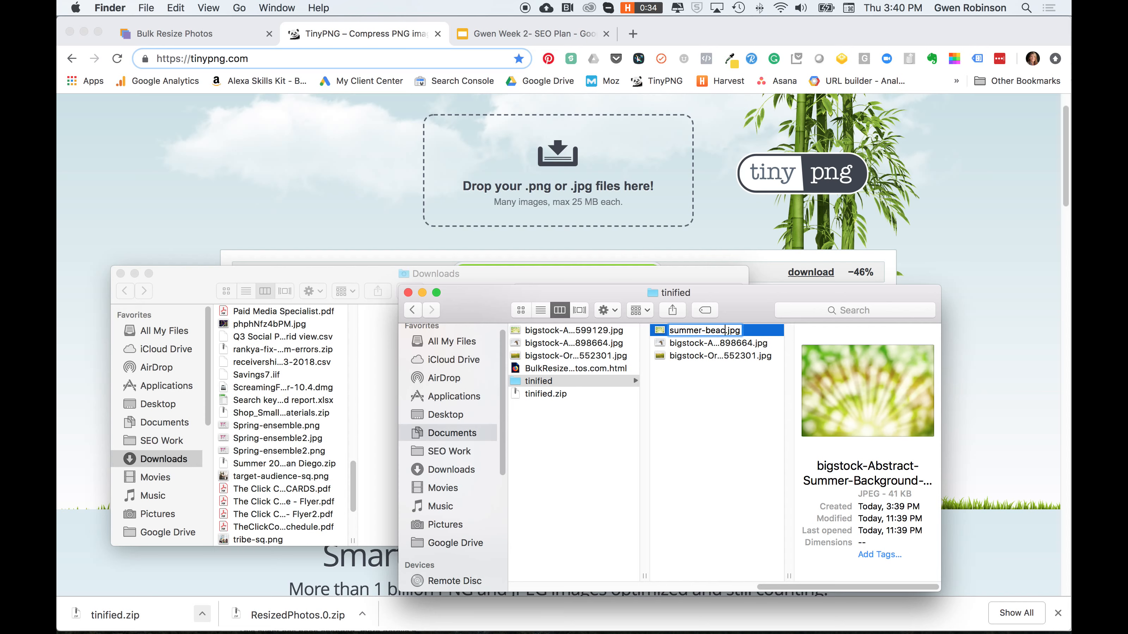
pyautogui.write('nkets')
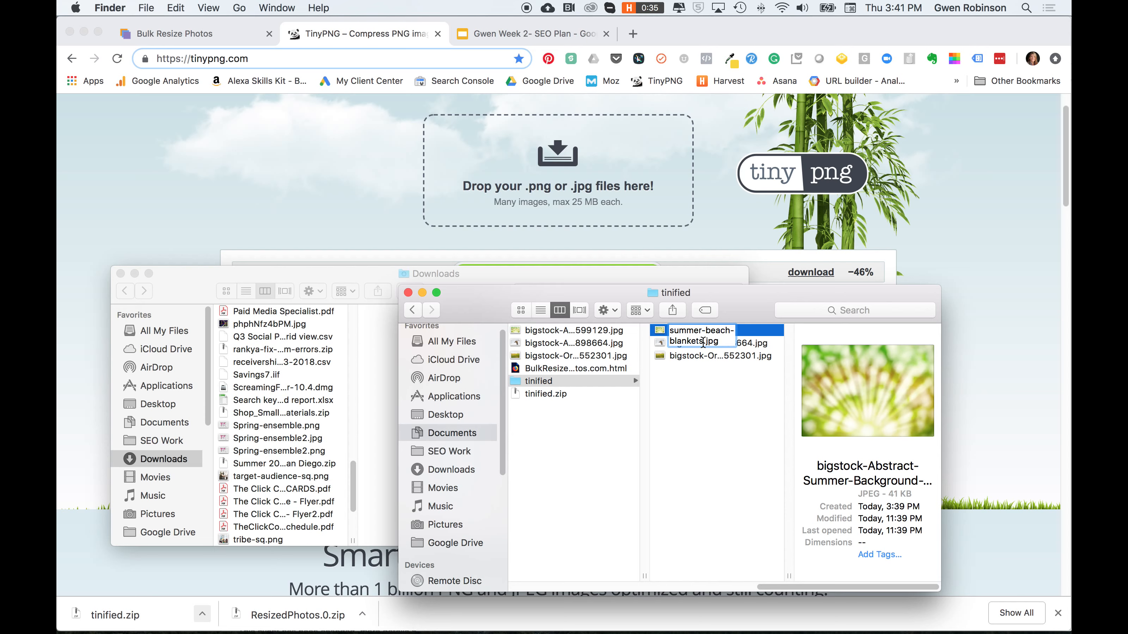
pyautogui.press('Return')
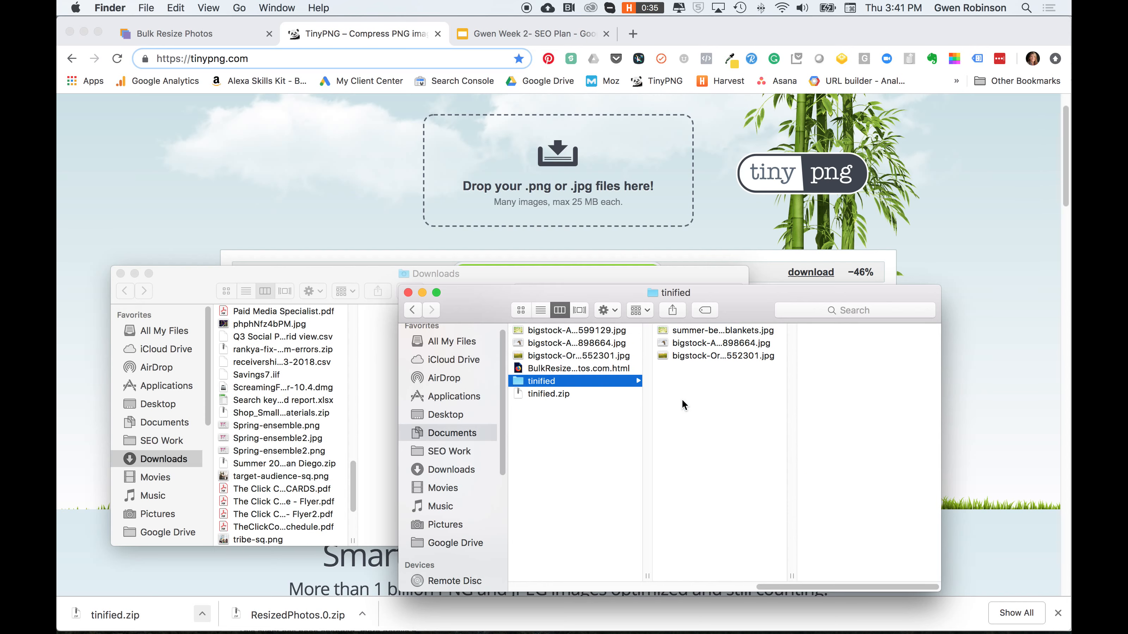
# Rename the compressed organic rice field image in the tinified folder to summer-grass-pattern.jpg.
pyautogui.click(687, 343)
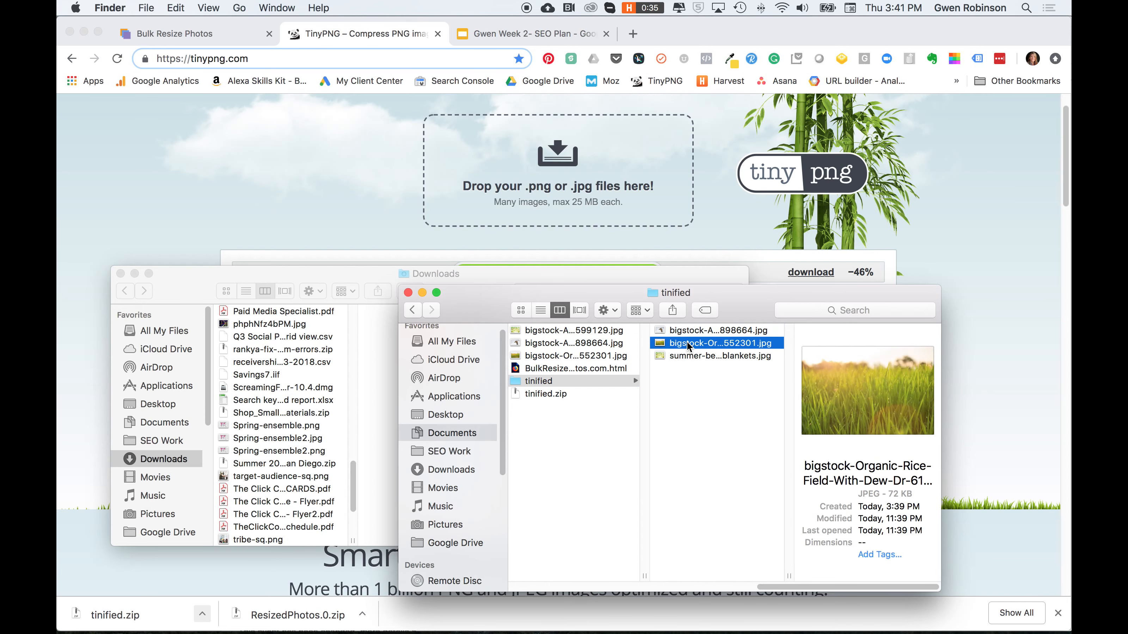
pyautogui.click(687, 343)
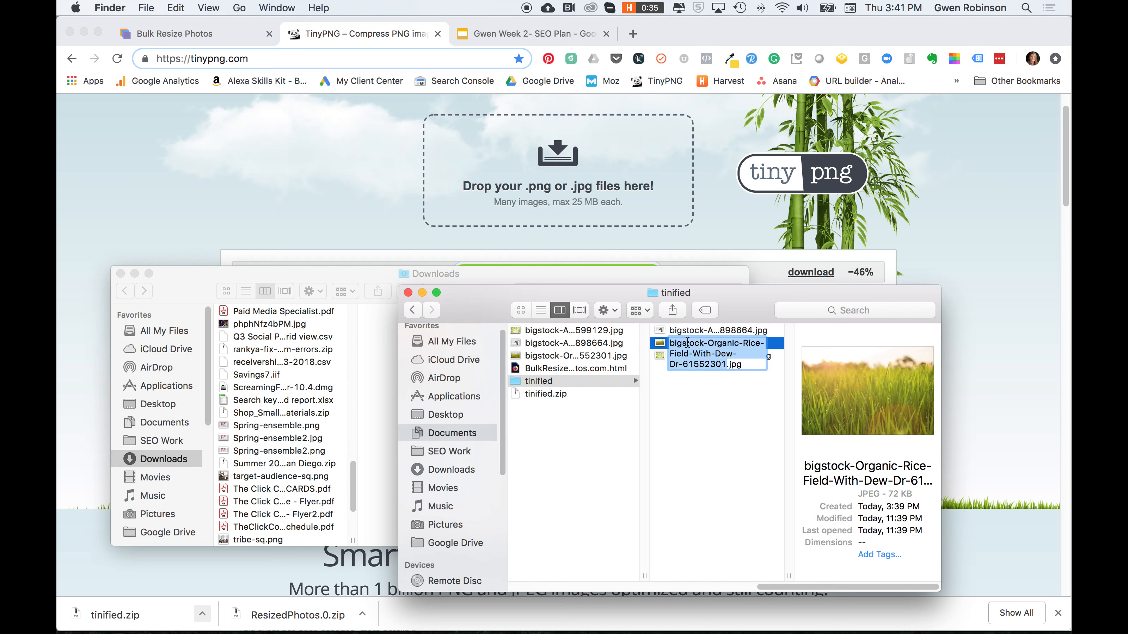
pyautogui.write('summer-grass-pattern')
pyautogui.press('Return')
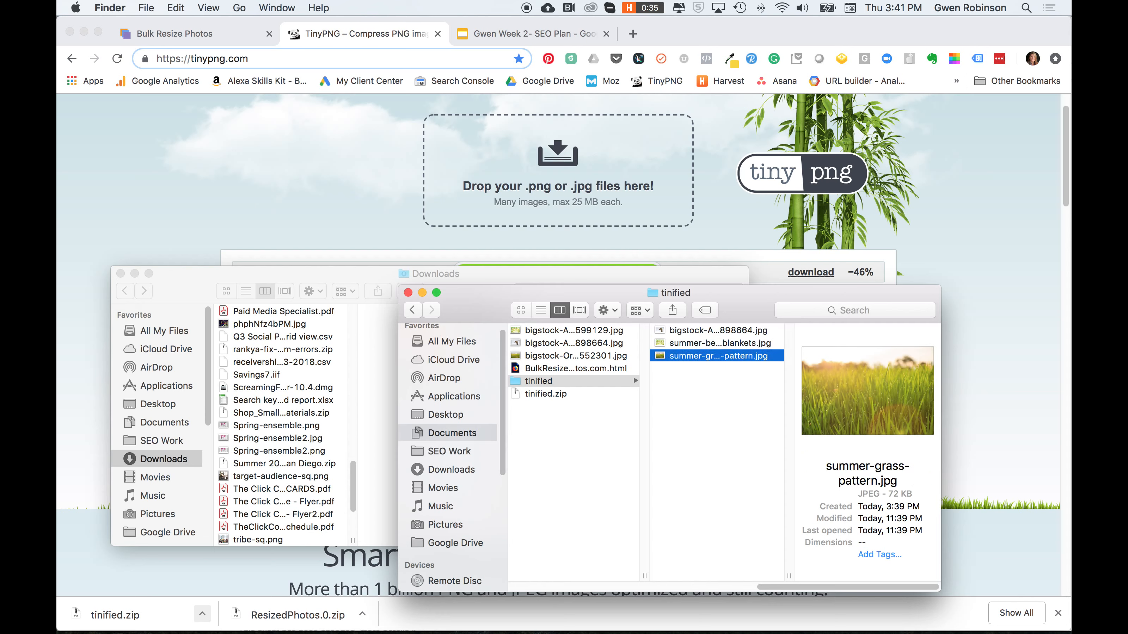
# Rename the compressed Australian ostrich image in the tinified folder to summer-for-the-birds.jpg.
pyautogui.click(692, 331)
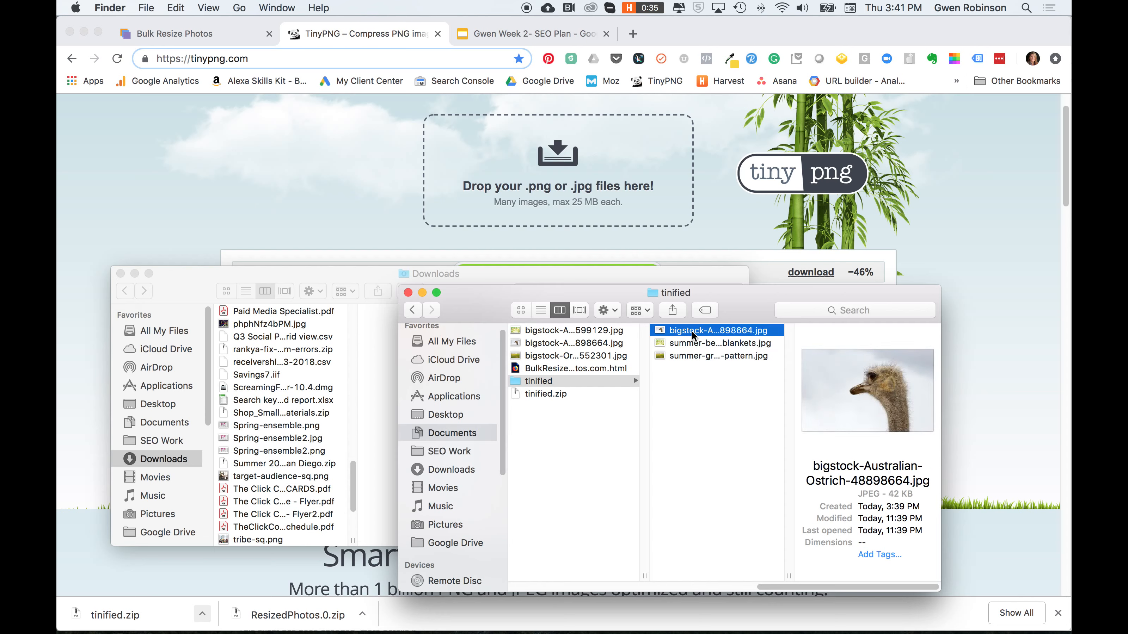
pyautogui.press('Return')
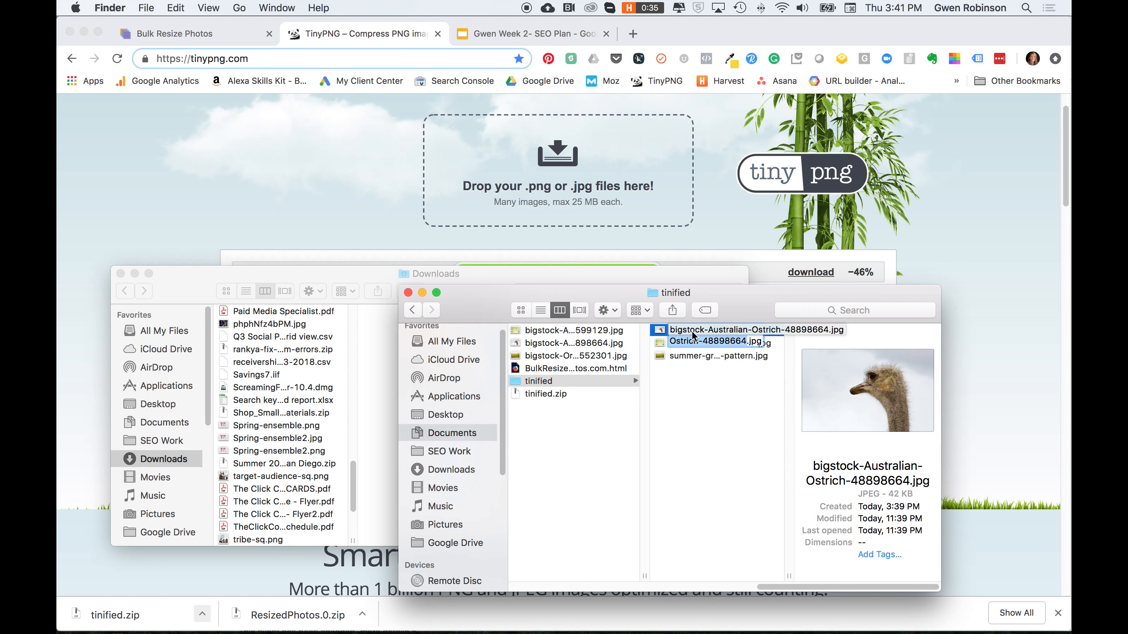
pyautogui.write('summer-for')
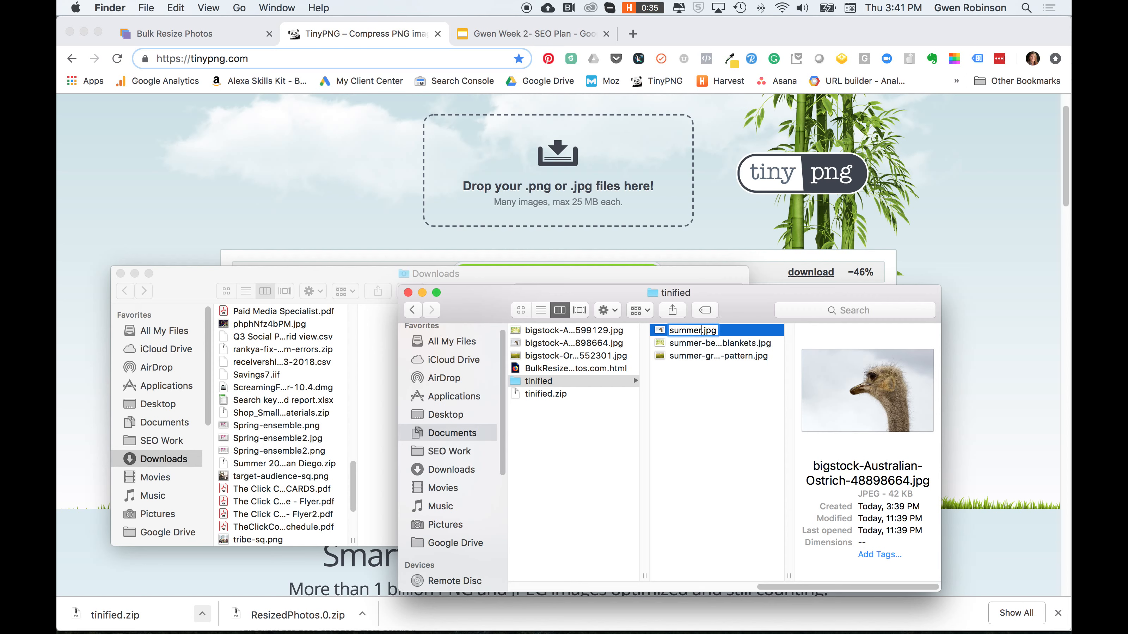
pyautogui.write('-the-birds')
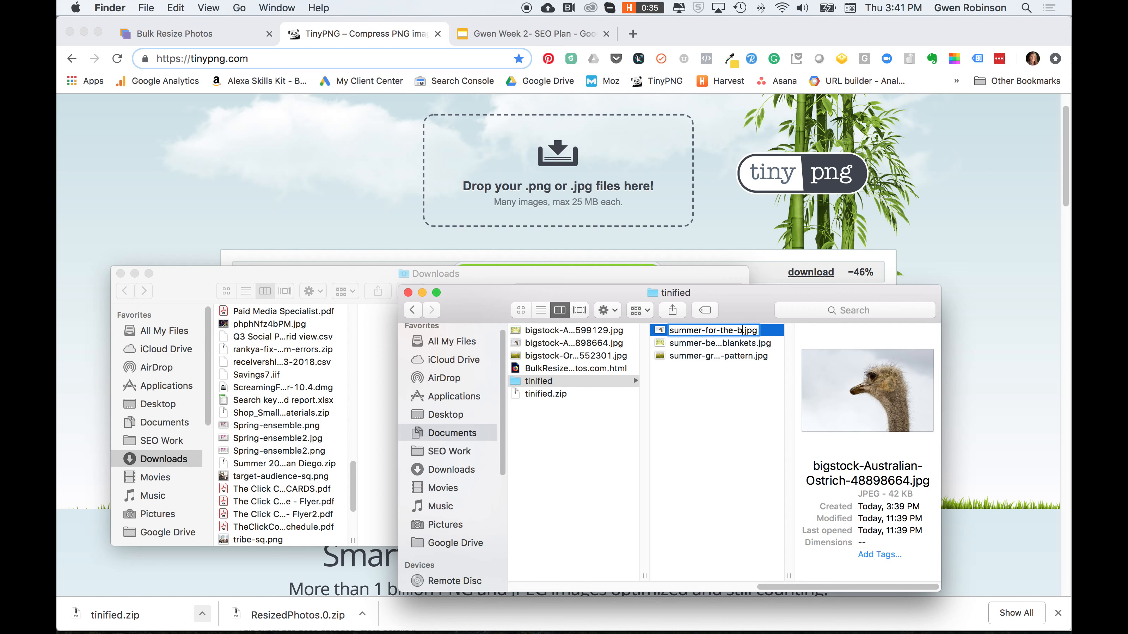
pyautogui.press('Return')
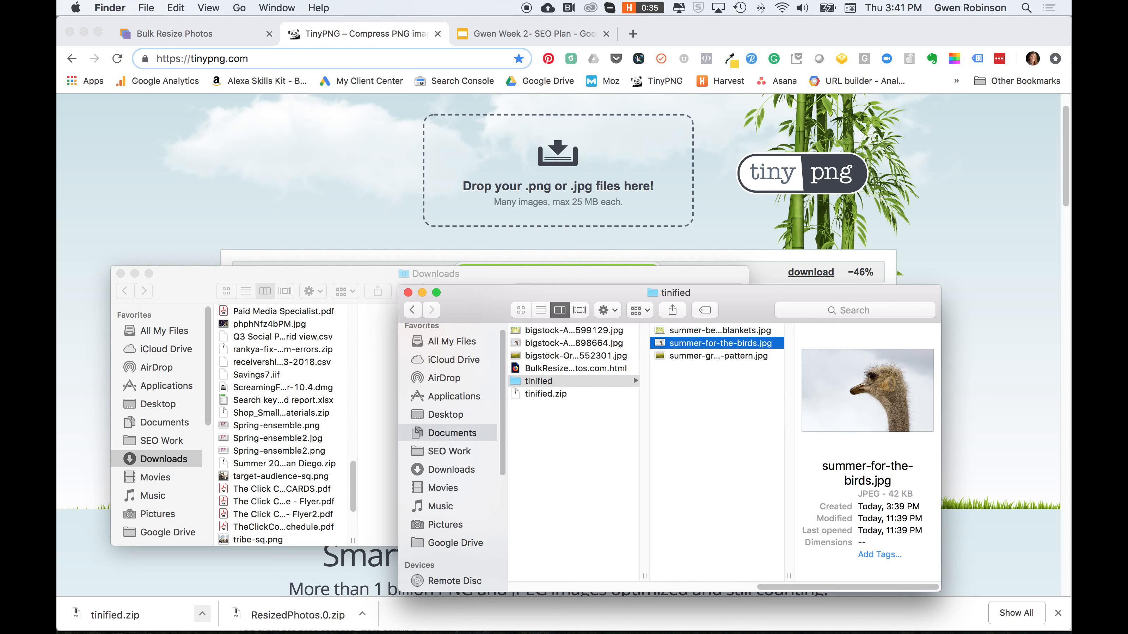